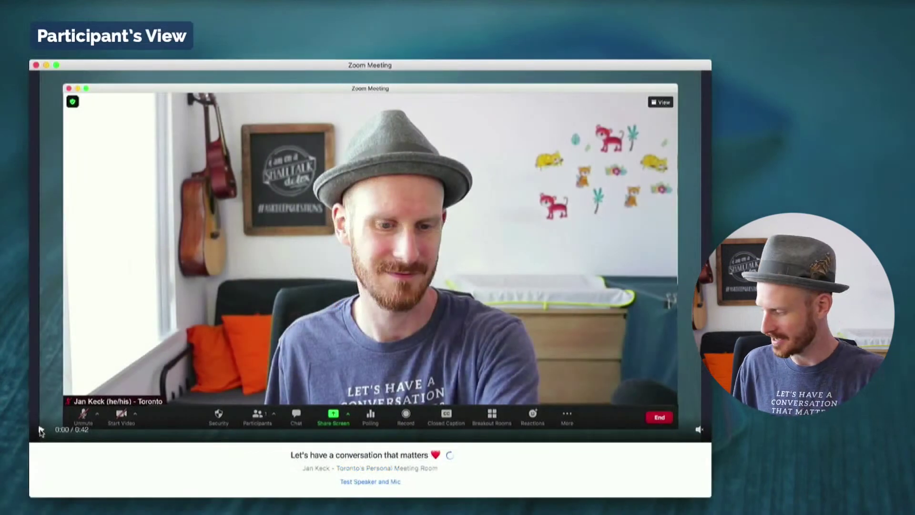
Step: Play the waiting room video in the participant's view
click(41, 432)
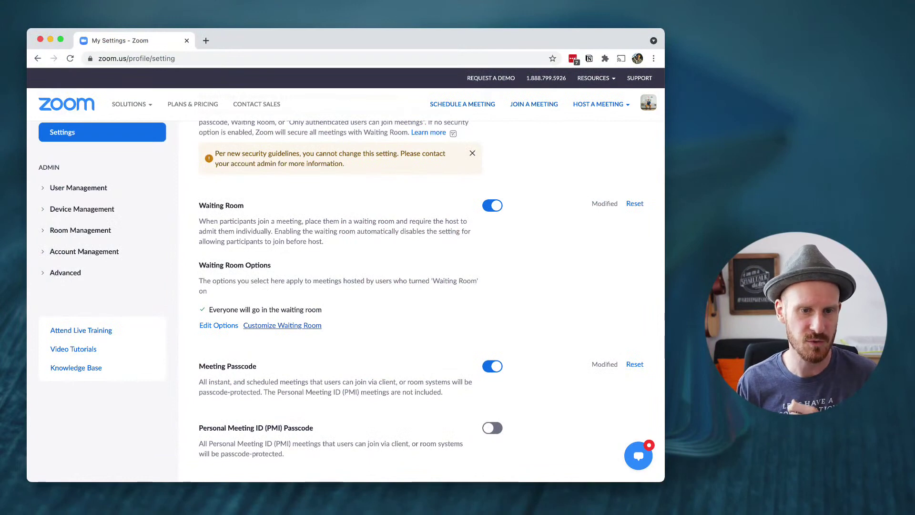
Step: Locate the Waiting Room option in the security settings, view its customization dialog and close it without saving
scroll(526, 158, up, 3)
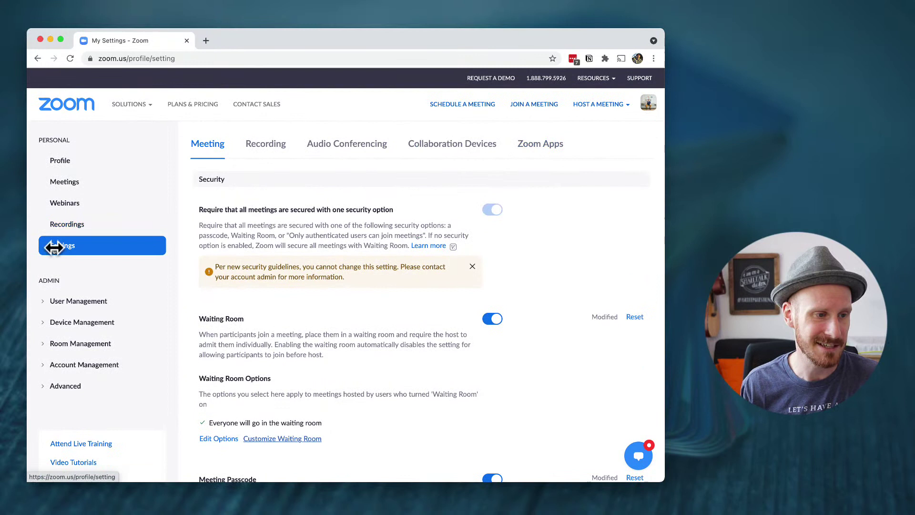
scroll(260, 267, down, 1)
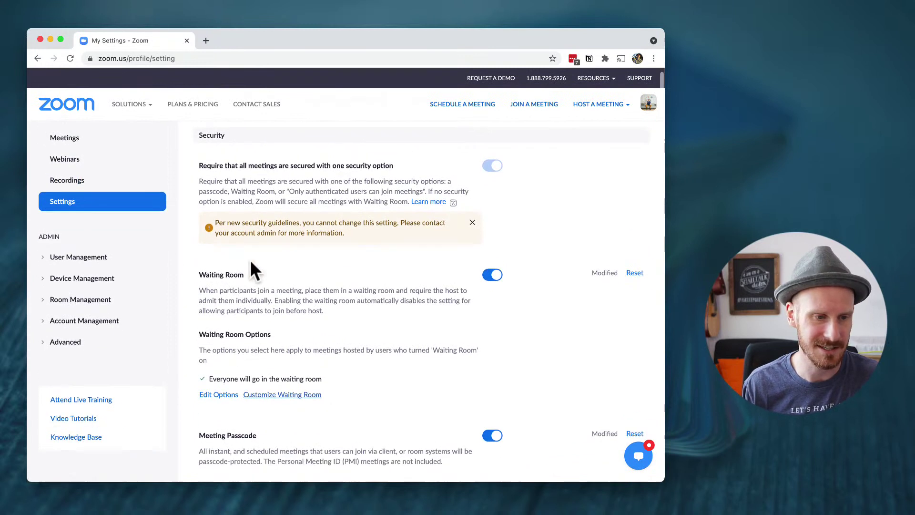
click(209, 276)
drag(209, 275, 244, 276)
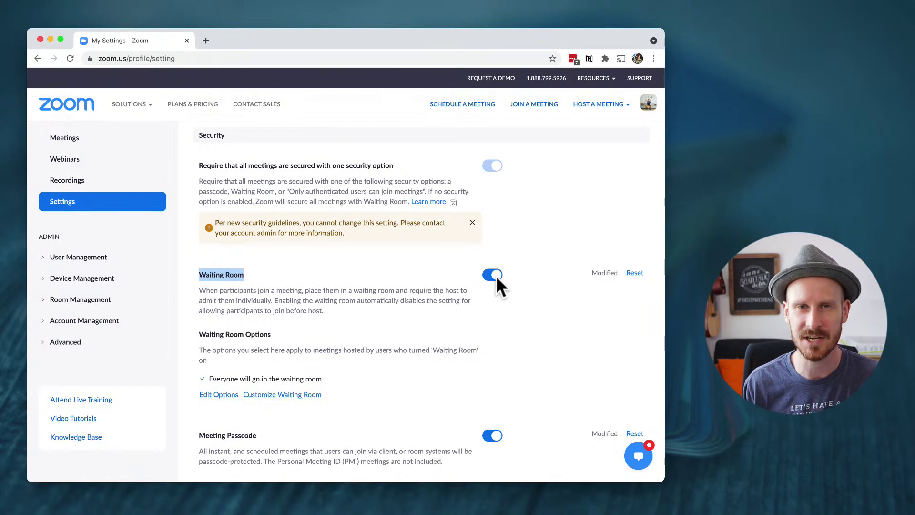
scroll(498, 281, down, 1)
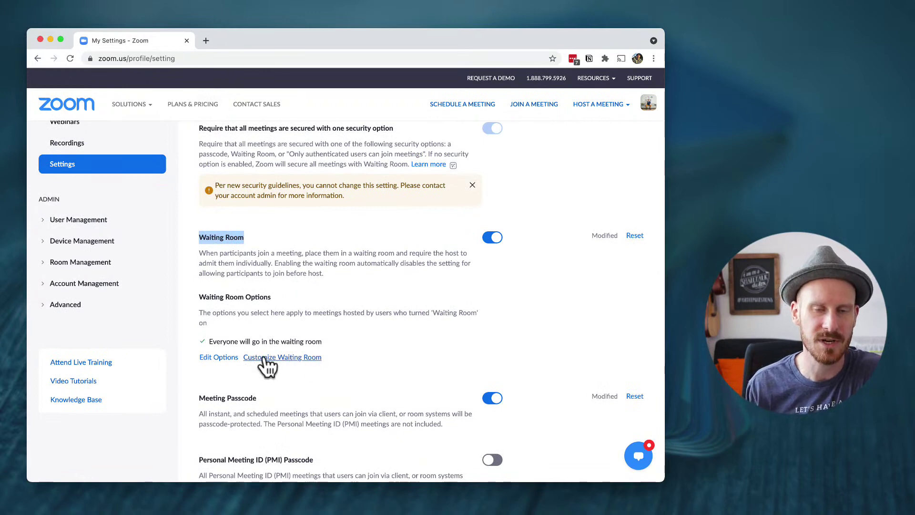
click(306, 359)
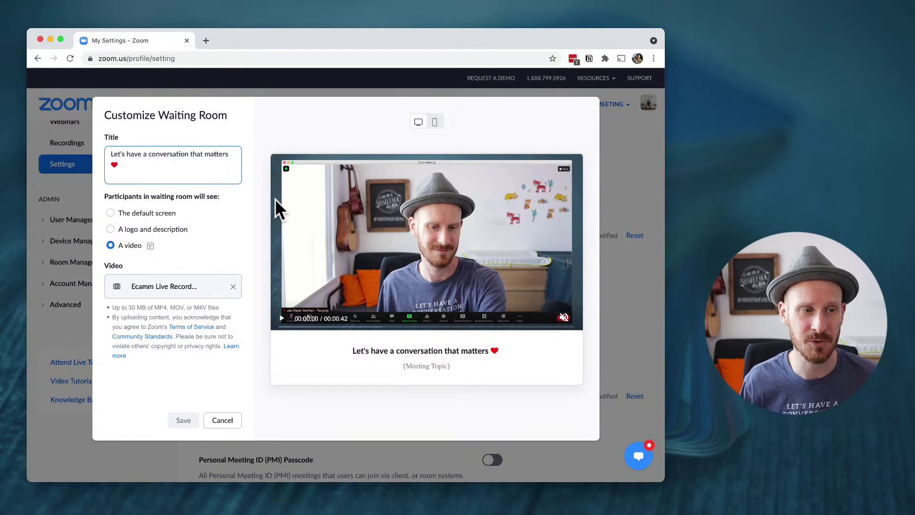
click(222, 420)
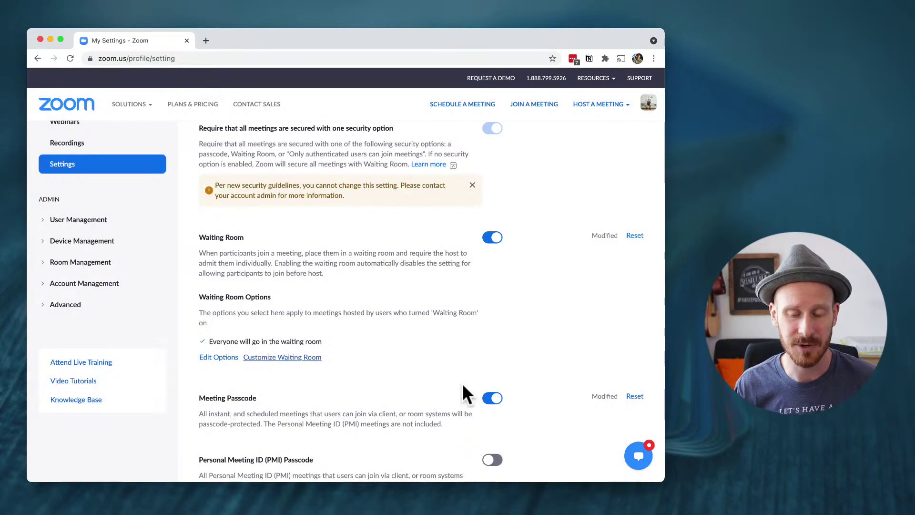
Step: Open the Zoom support chat, send the message "human" to the virtual assistant, and end the chat
click(641, 456)
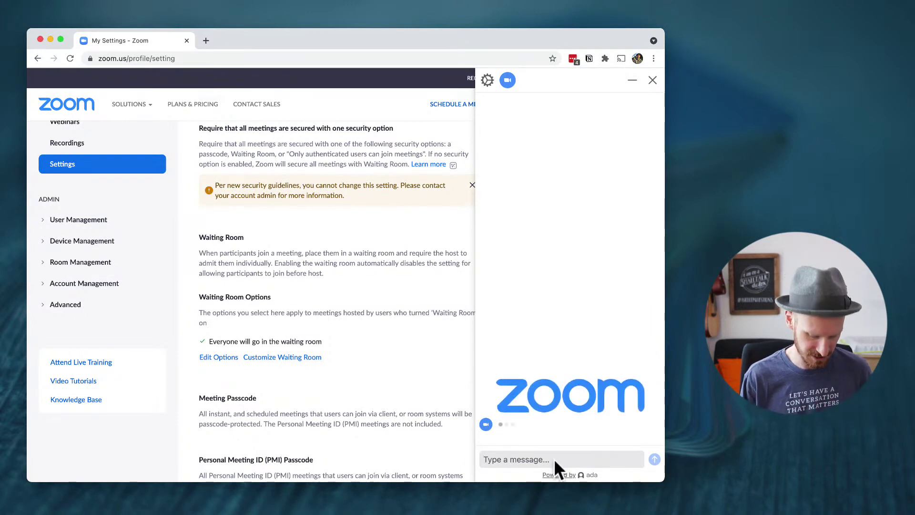
text(human)
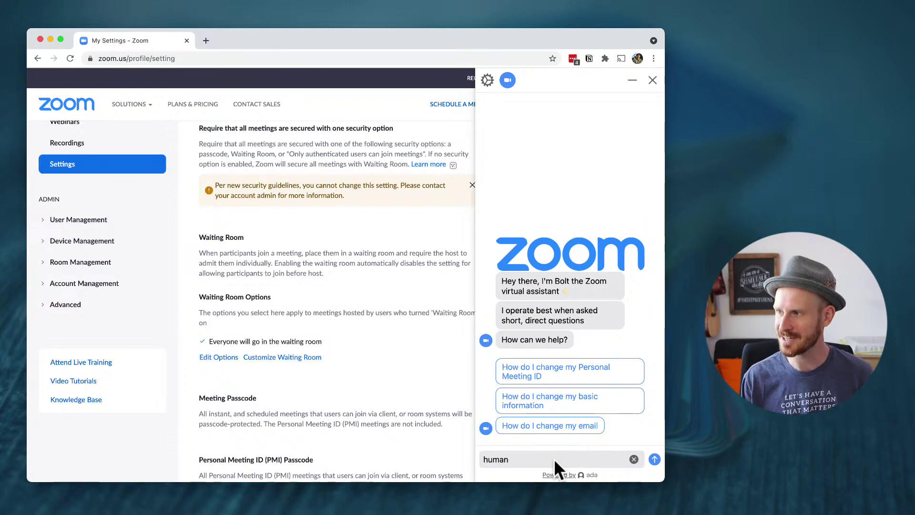
key(Return)
scroll(547, 377, down, 1)
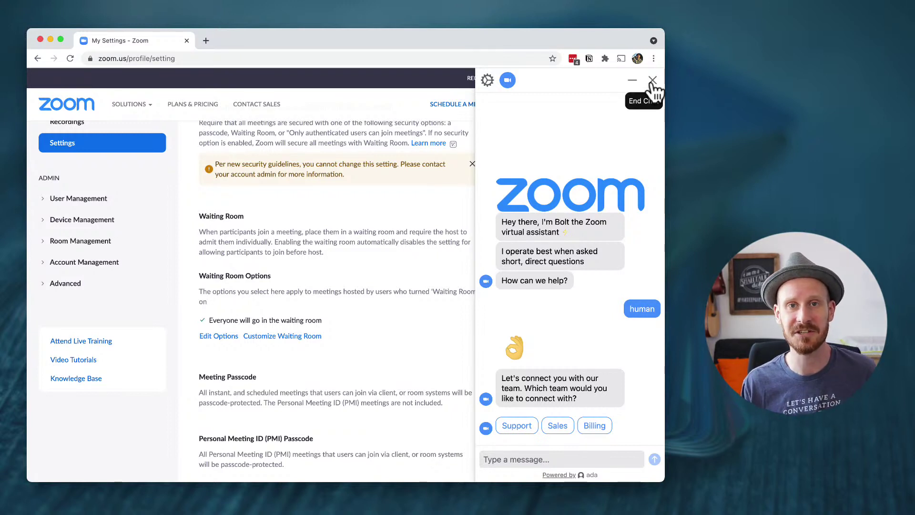
click(653, 80)
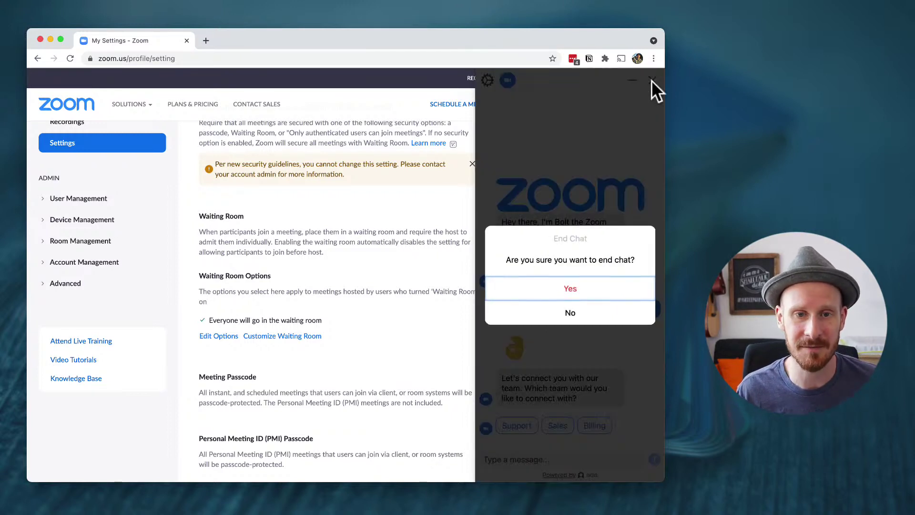
click(577, 289)
Step: Reopen the waiting room customization and choose the default screen for participants
scroll(366, 269, down, 1)
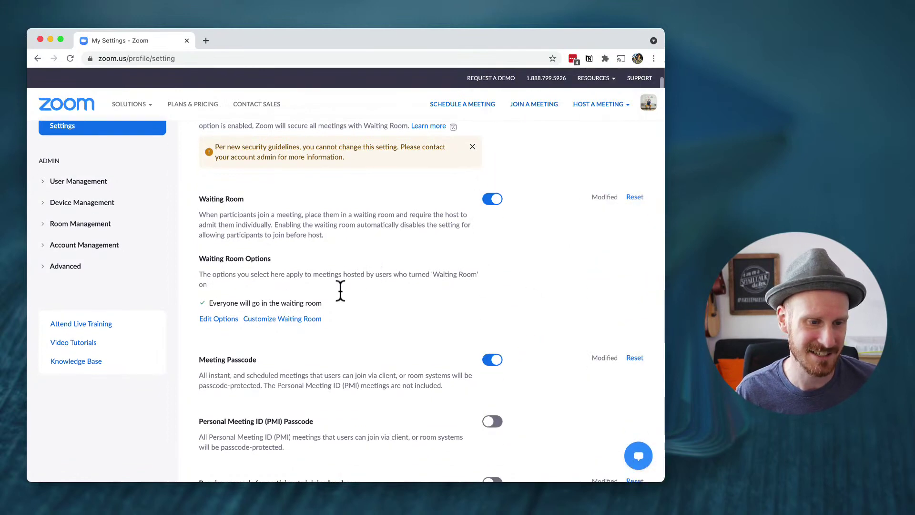
click(285, 322)
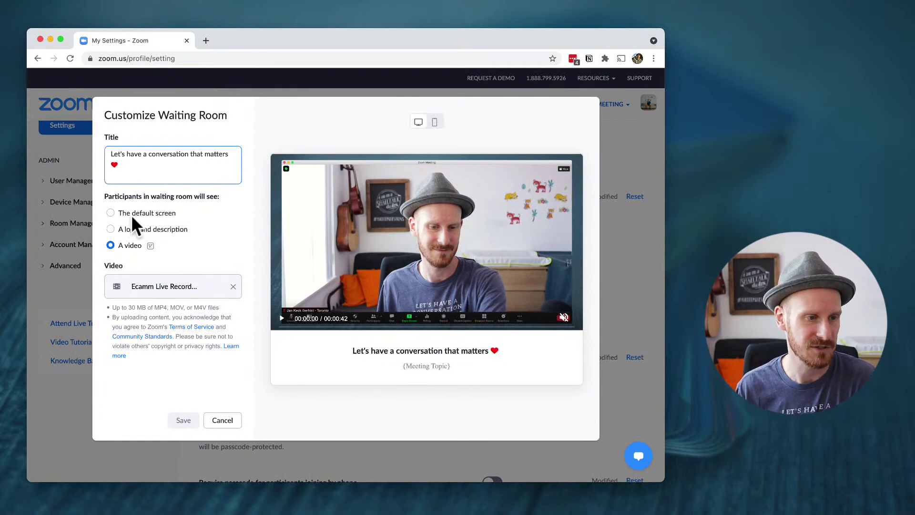
click(134, 213)
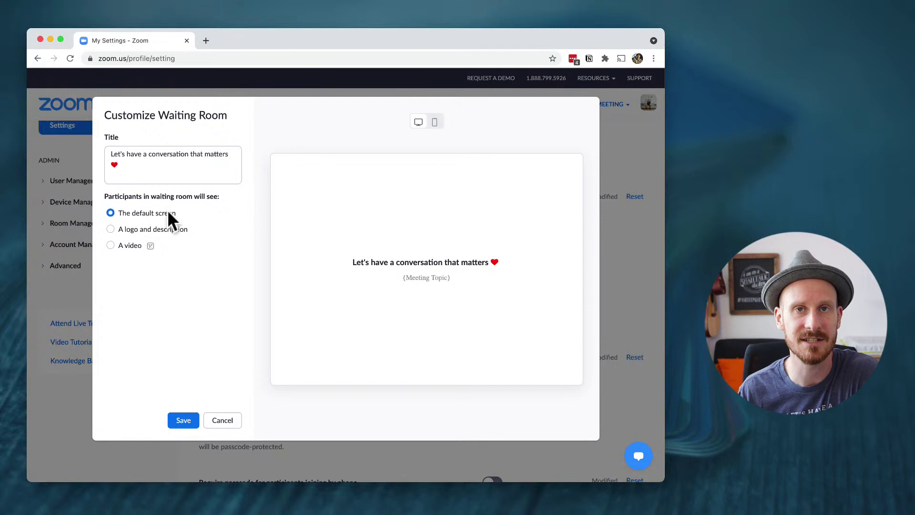
Step: Examine the waiting room title text and view the emoji picker for it without inserting an emoji
drag(150, 170, 114, 155)
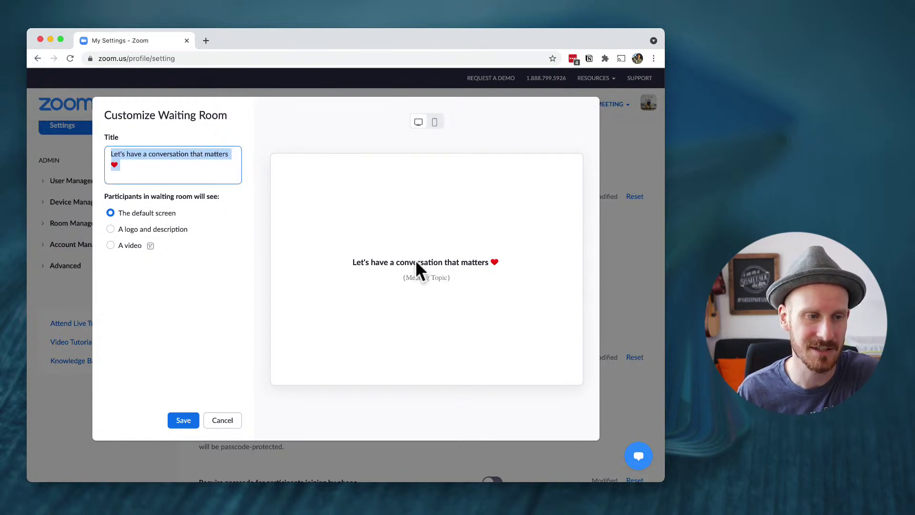
drag(201, 168, 113, 149)
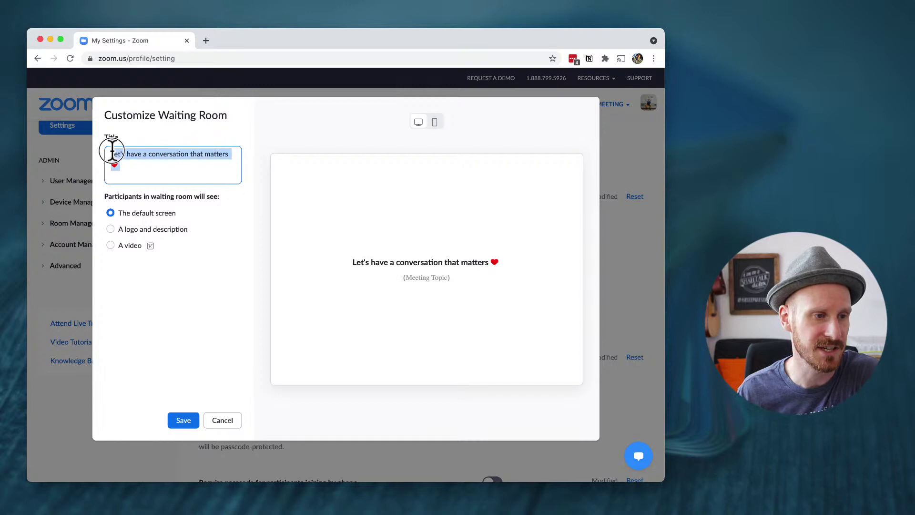
click(133, 166)
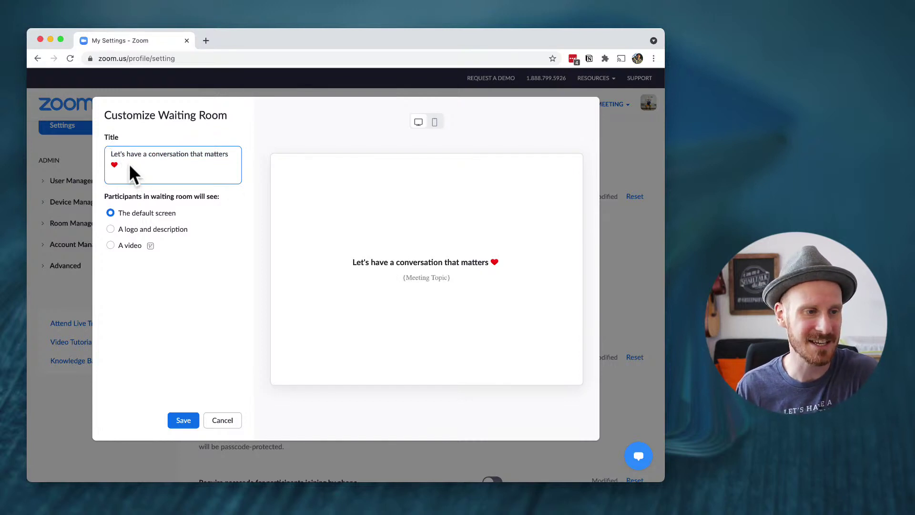
double_click(129, 166)
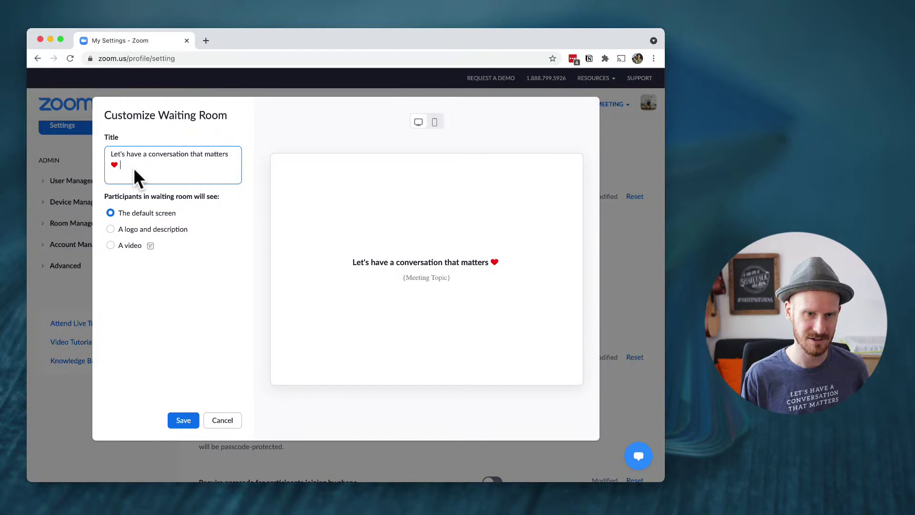
key(ctrl+super+space)
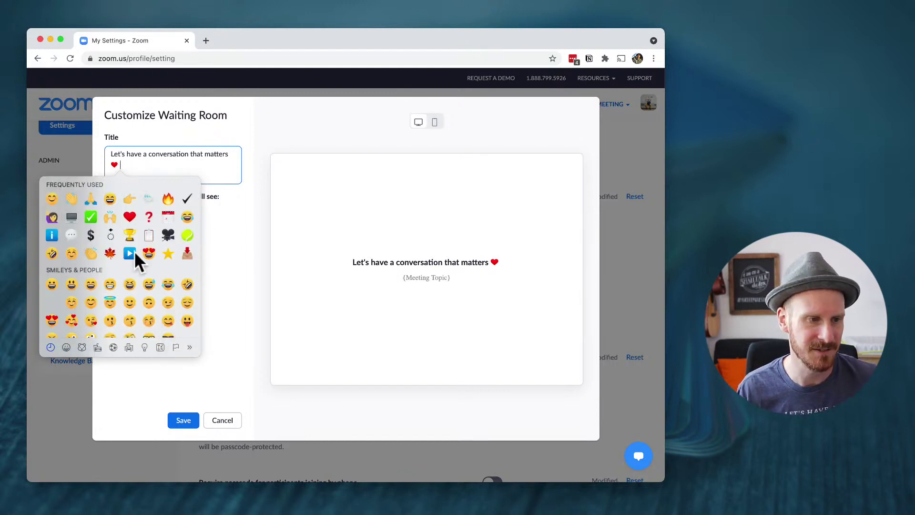
click(150, 165)
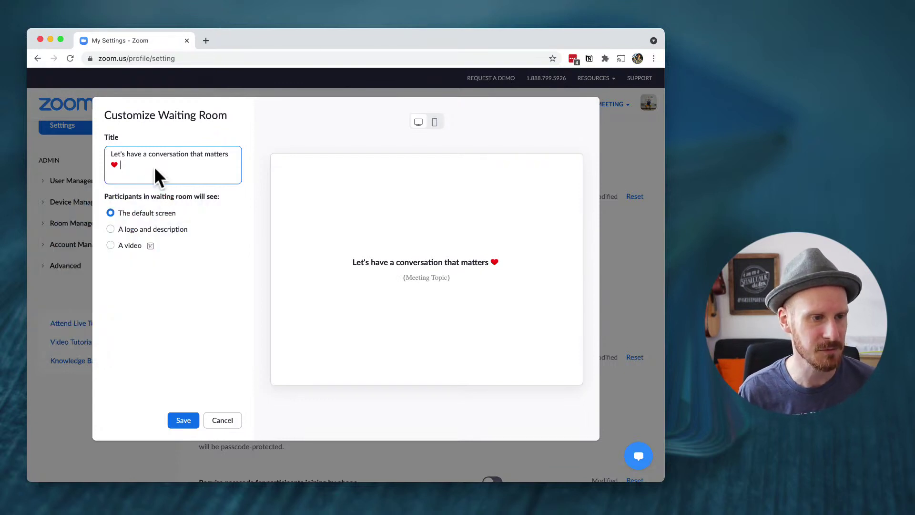
Step: Switch the waiting room to a logo and description and review each community agreement in the preview
click(142, 228)
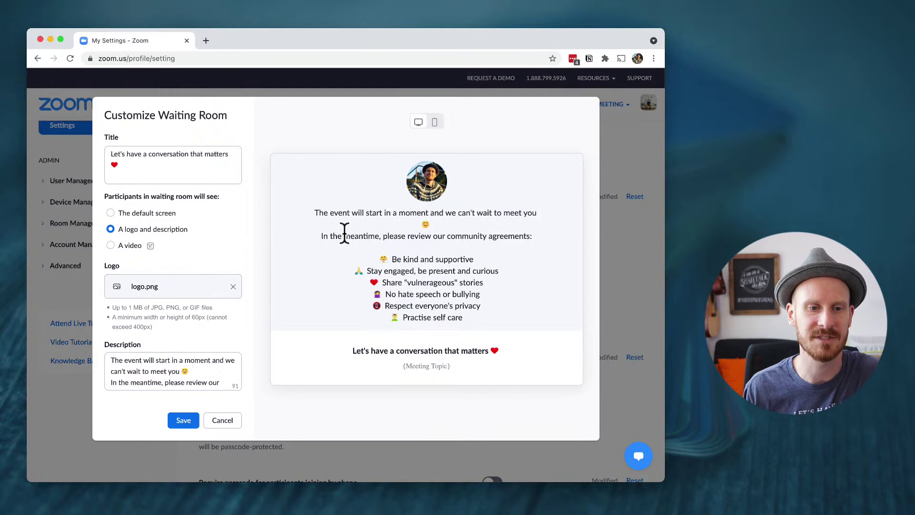
drag(321, 236, 539, 236)
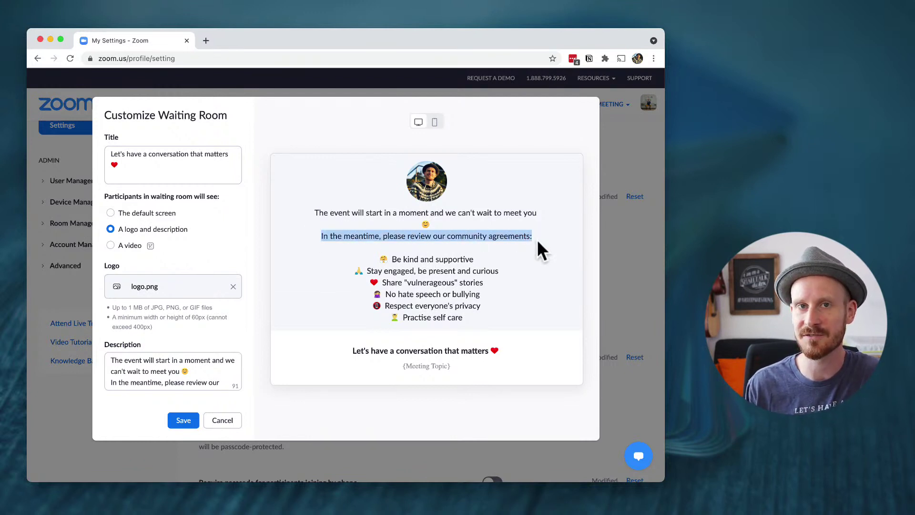
click(457, 260)
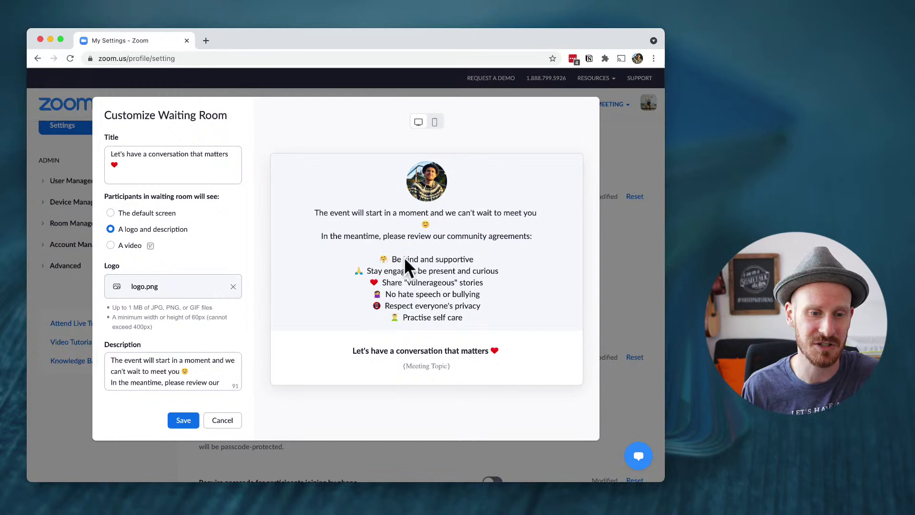
drag(390, 257, 475, 260)
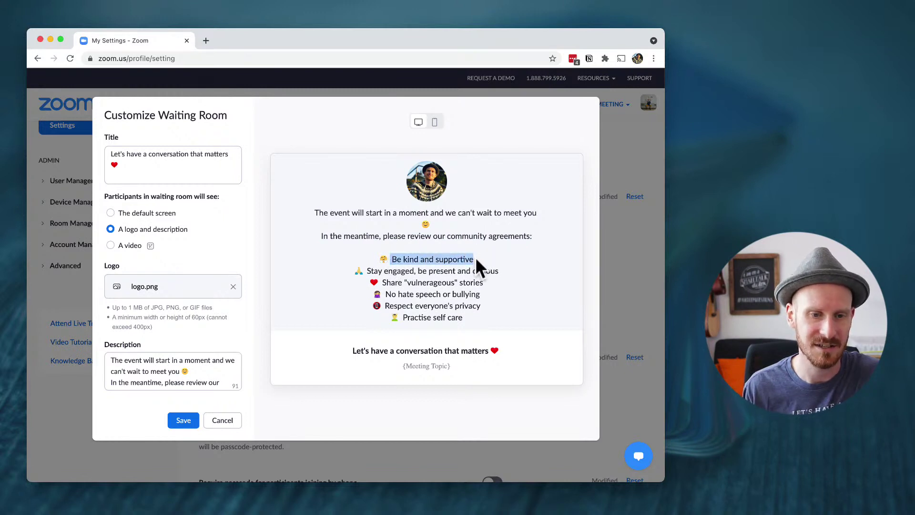
click(369, 271)
drag(370, 271, 511, 276)
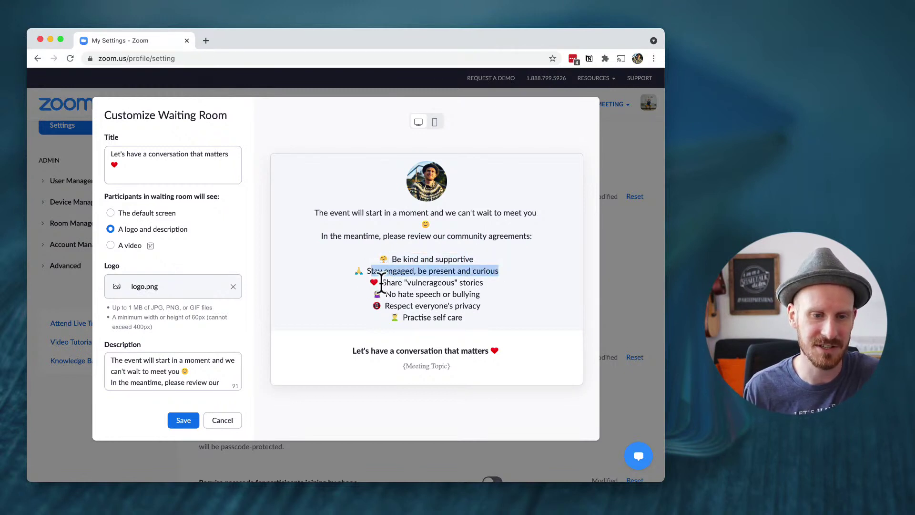
drag(382, 282, 494, 289)
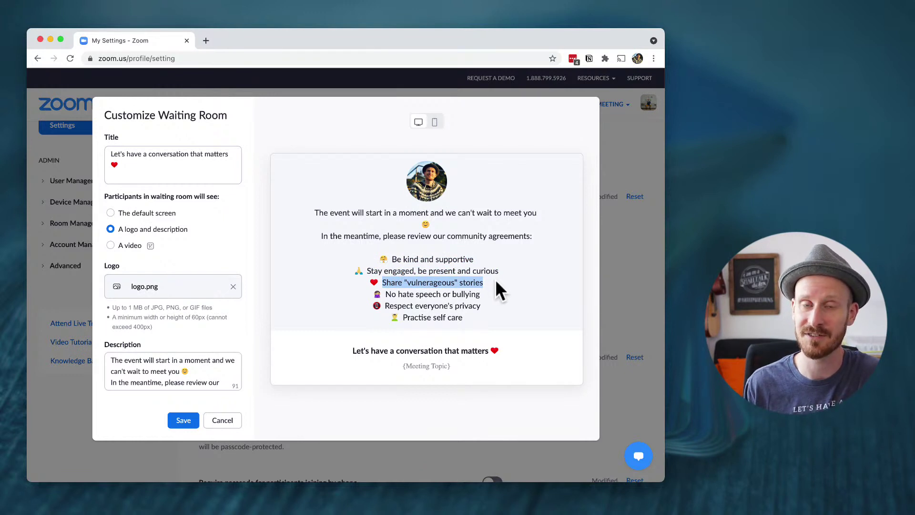
drag(389, 295, 474, 294)
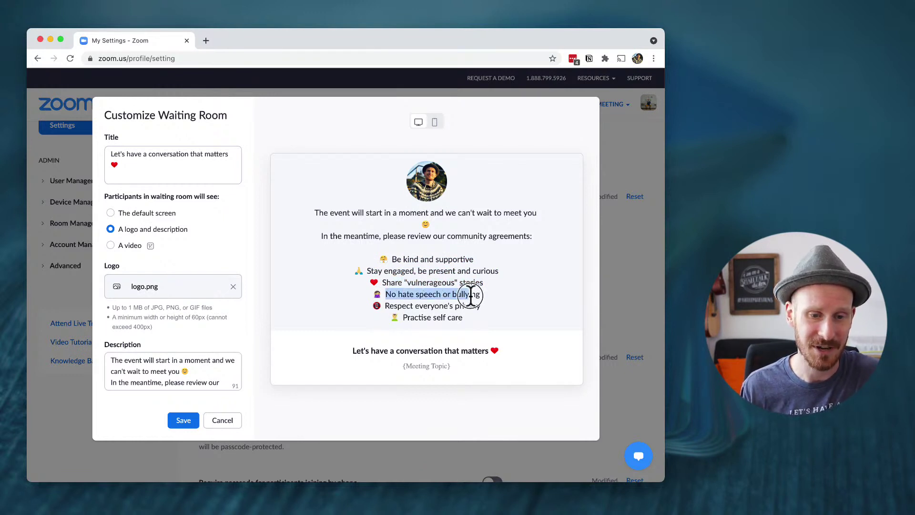
drag(389, 306, 494, 306)
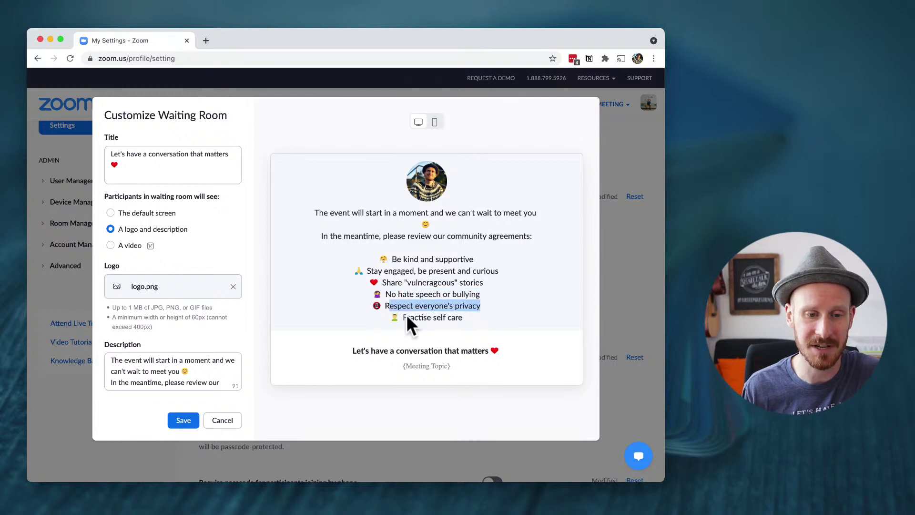
drag(404, 318, 464, 316)
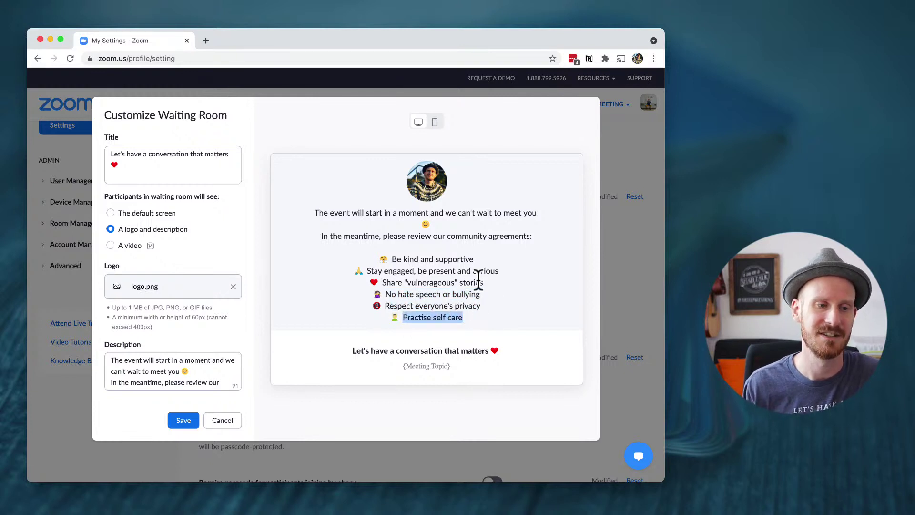
Step: Look through the full waiting room description text in its edit field
click(157, 363)
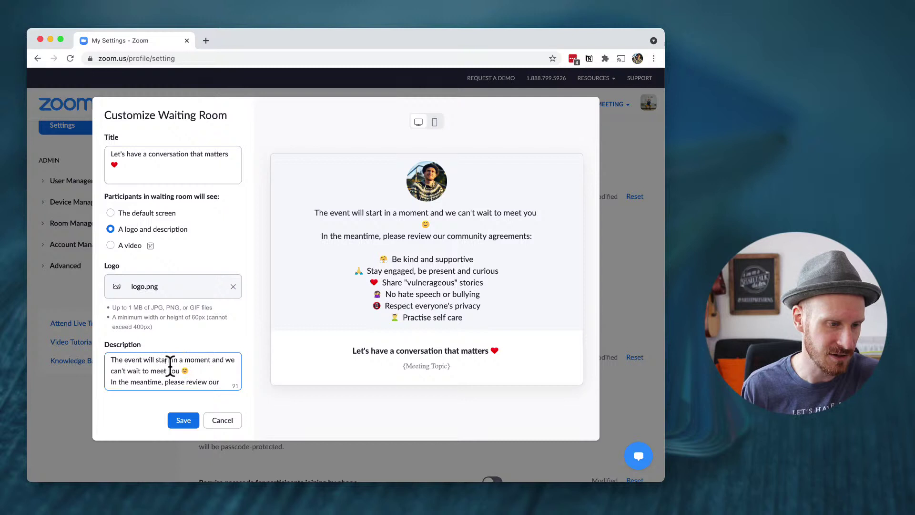
scroll(170, 367, down, 5)
scroll(172, 364, up, 5)
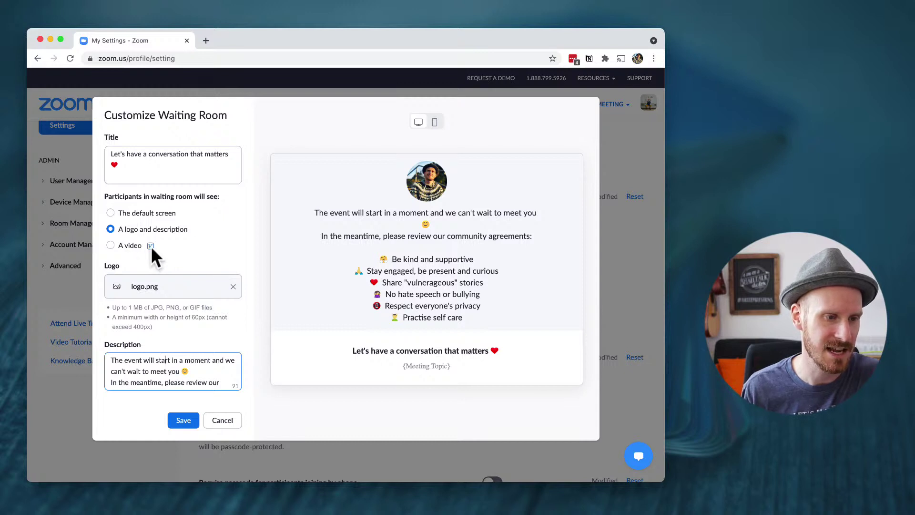
Step: Set the waiting room to show a video and check the version requirement and upload limits
mouse_move(151, 247)
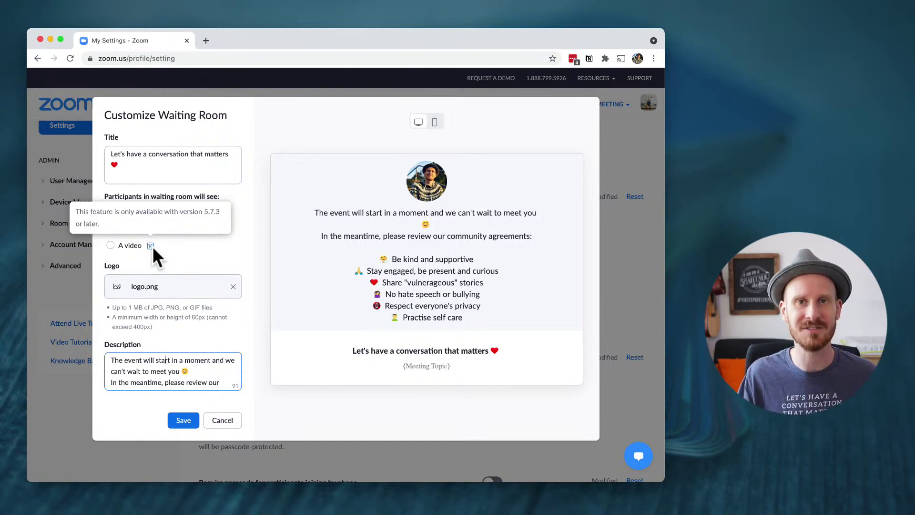
click(110, 245)
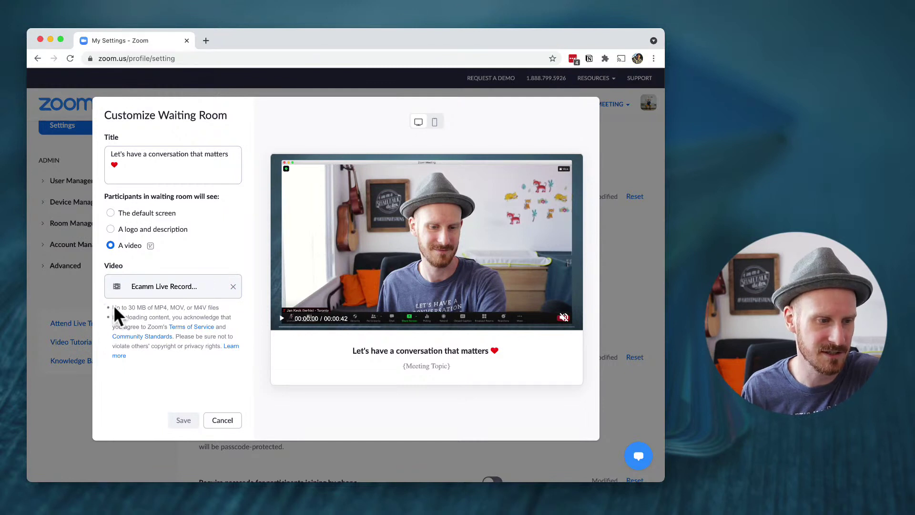
drag(126, 307, 221, 311)
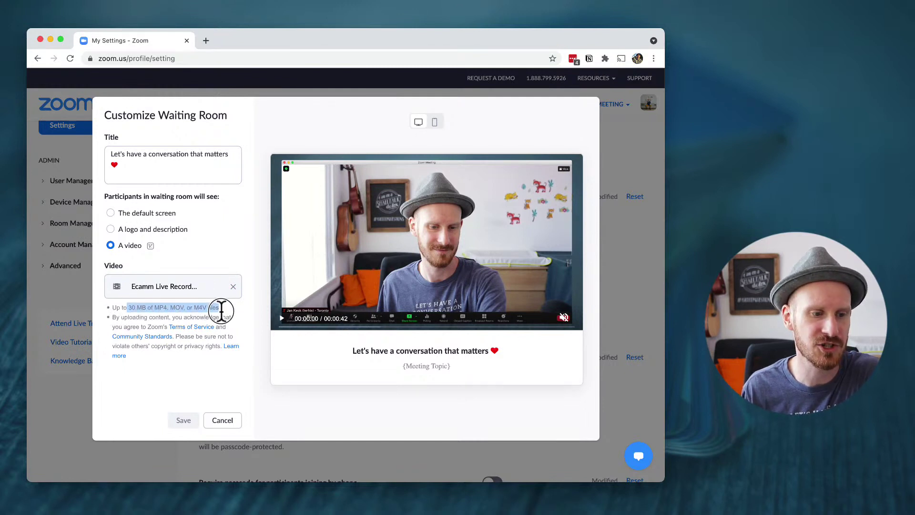
drag(128, 308, 146, 310)
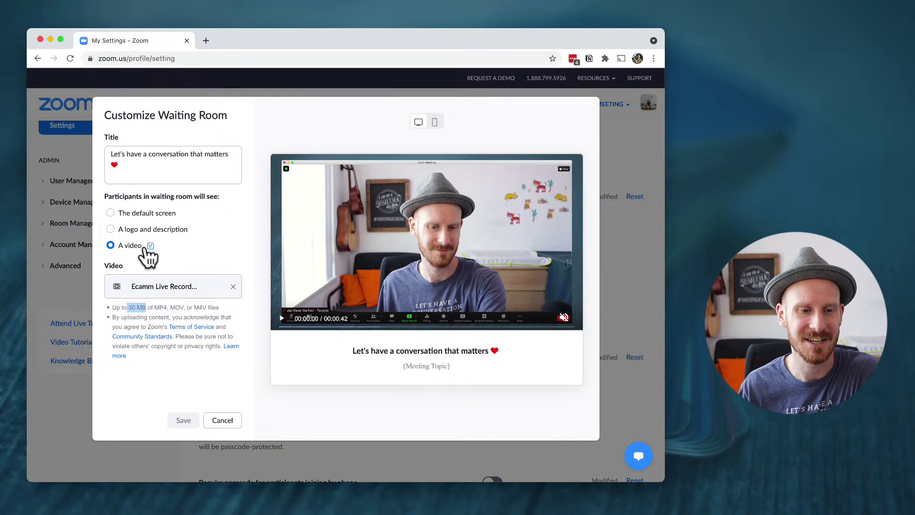
Step: Unmute the uploaded video in the waiting room preview, raise its volume, and play it
click(565, 318)
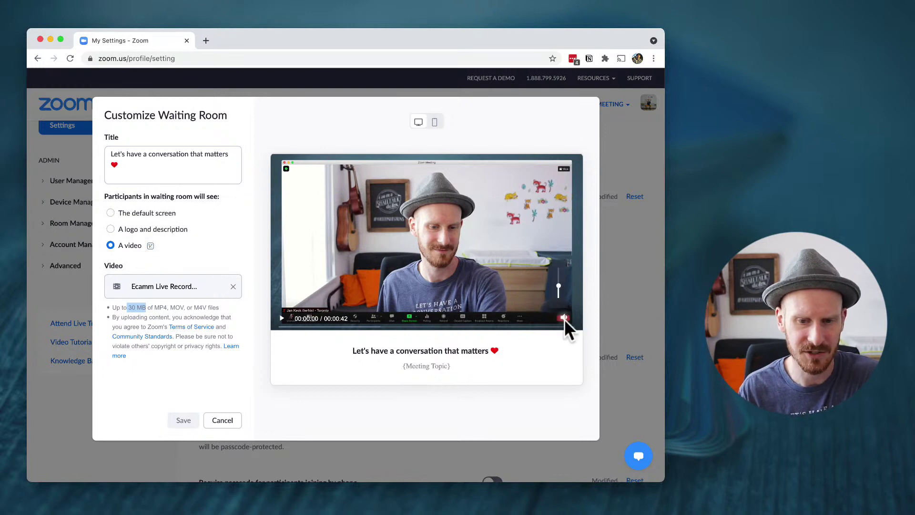
click(559, 278)
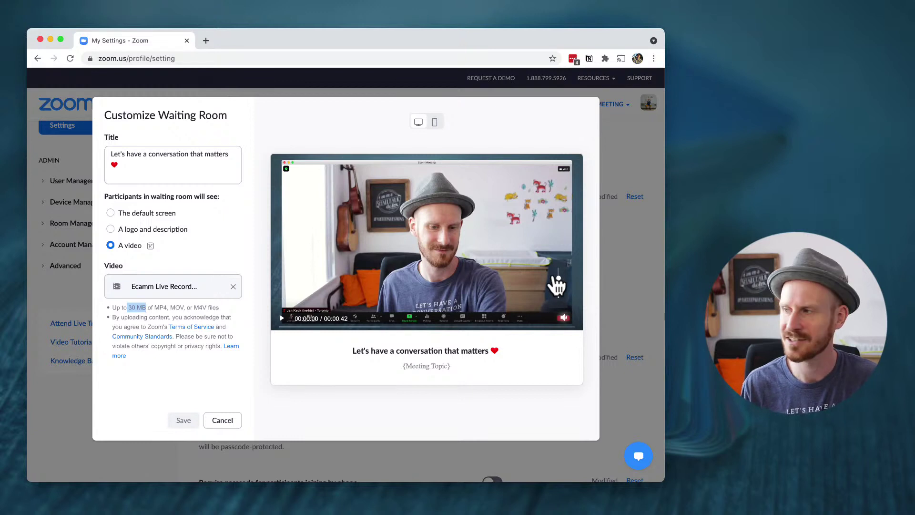
click(282, 317)
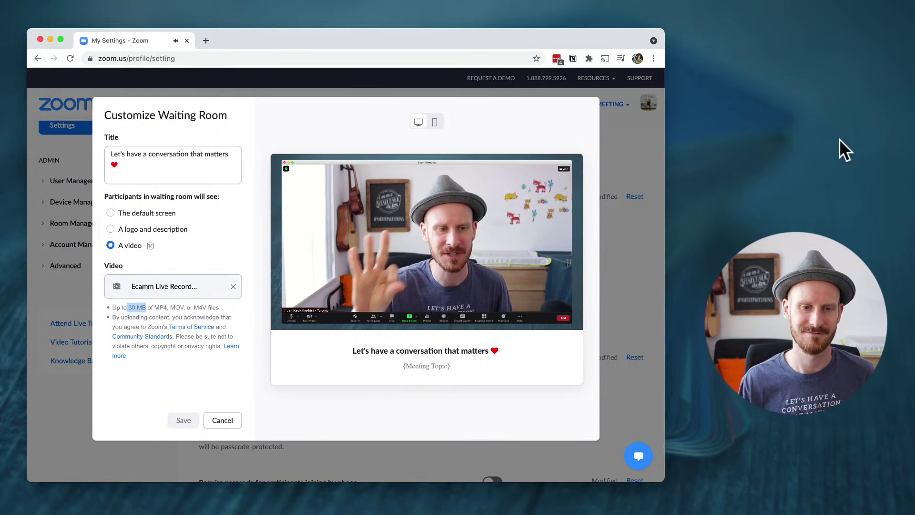
Step: Pause the waiting room video in the participant's view, rewind it to the start, and resume playback
mouse_move(342, 261)
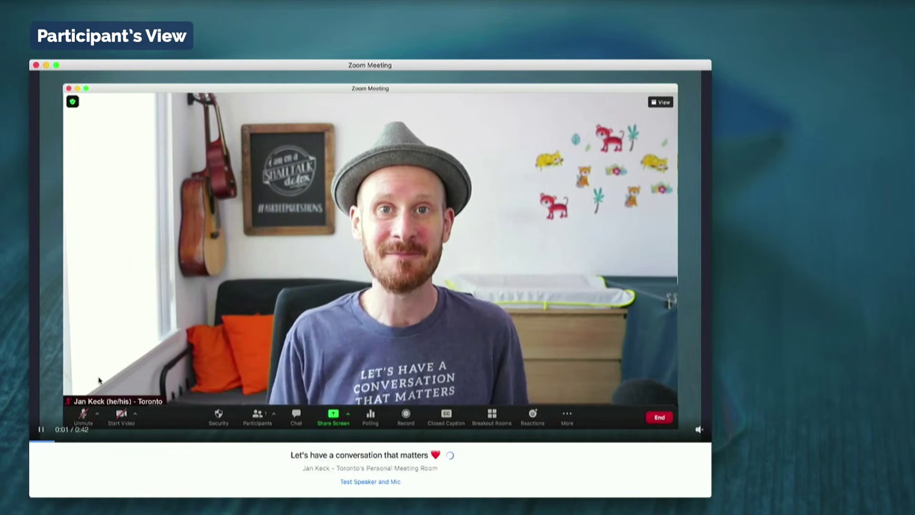
click(41, 430)
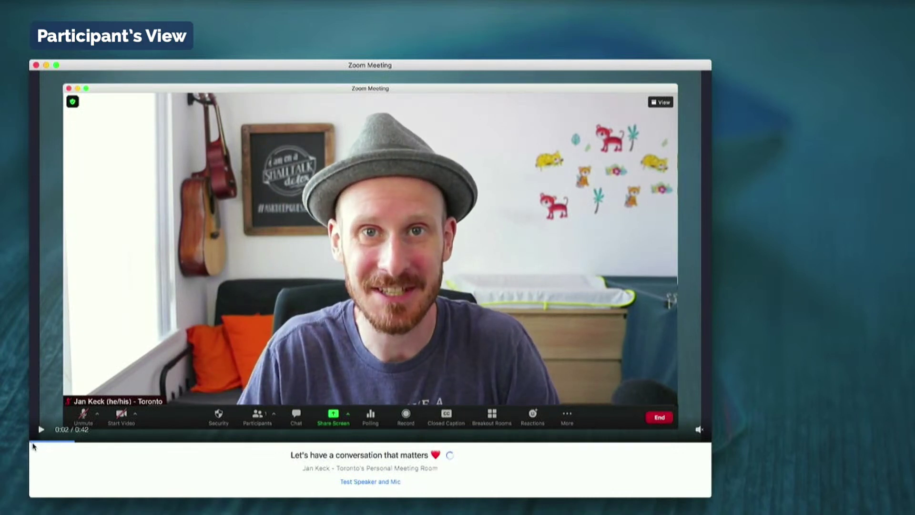
click(35, 443)
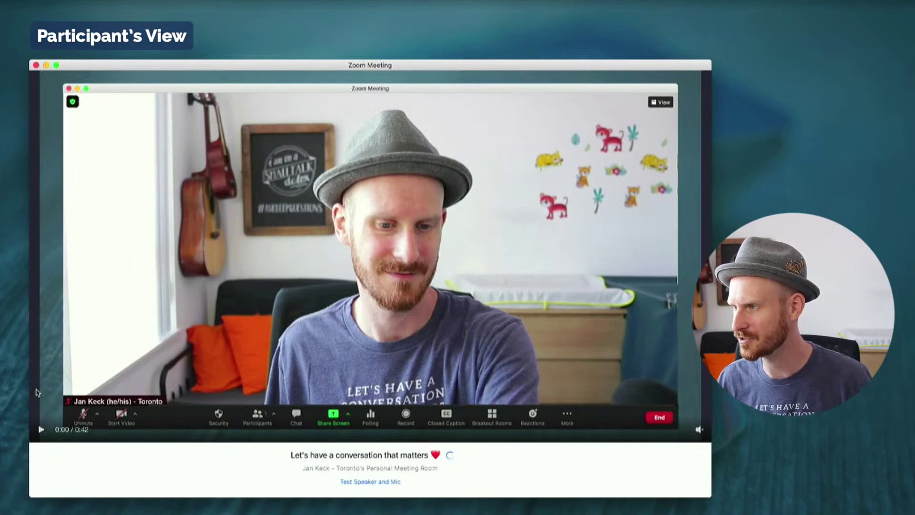
click(40, 430)
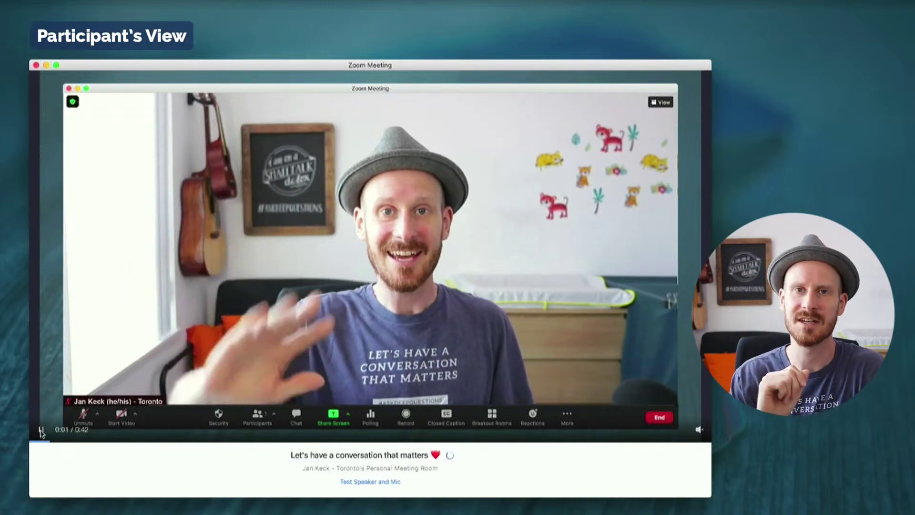